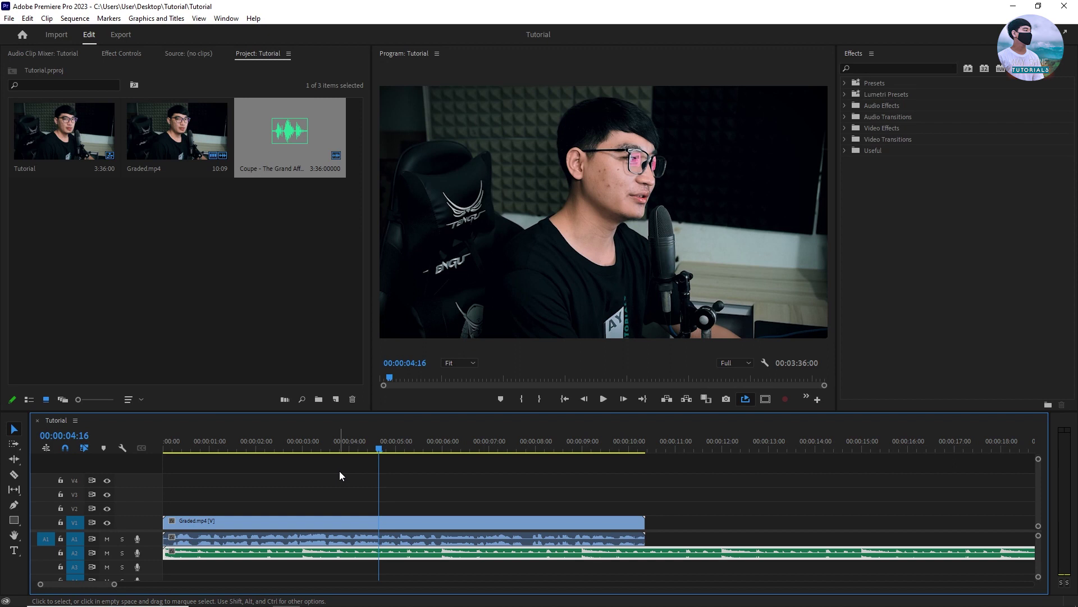
- Inspect the Graded source video in the Footage folder in File Explorer, and play the sequence in Premiere Pro
click(375, 531)
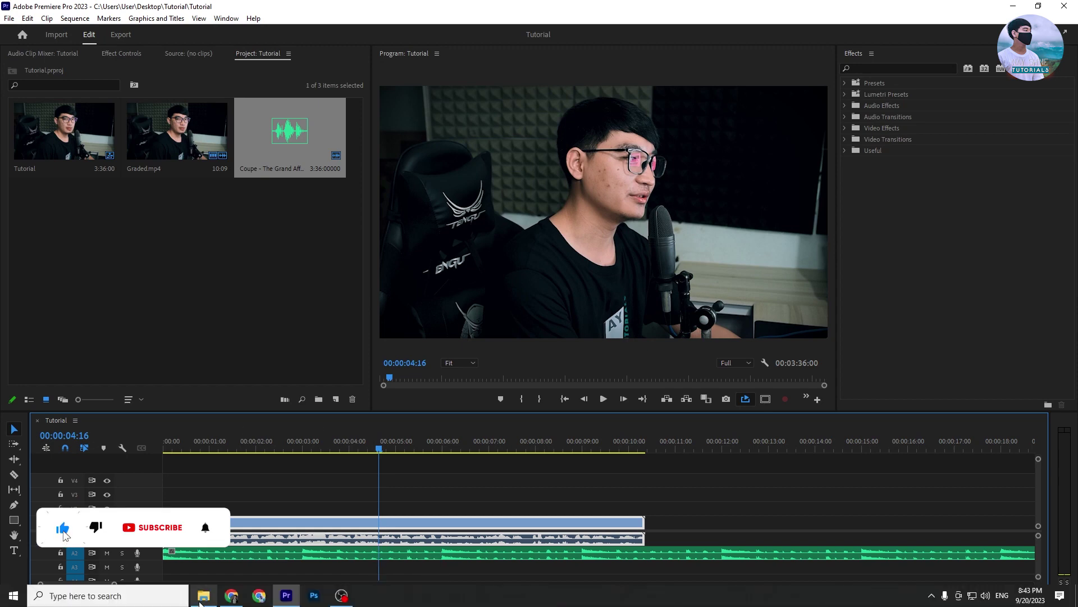
click(230, 594)
click(336, 245)
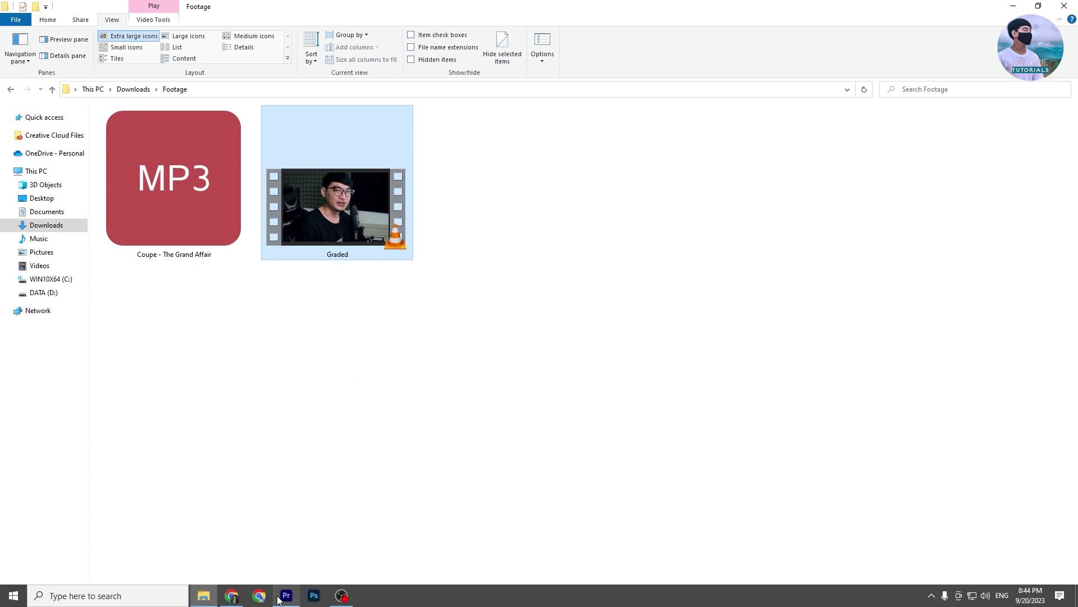
click(279, 597)
key(space)
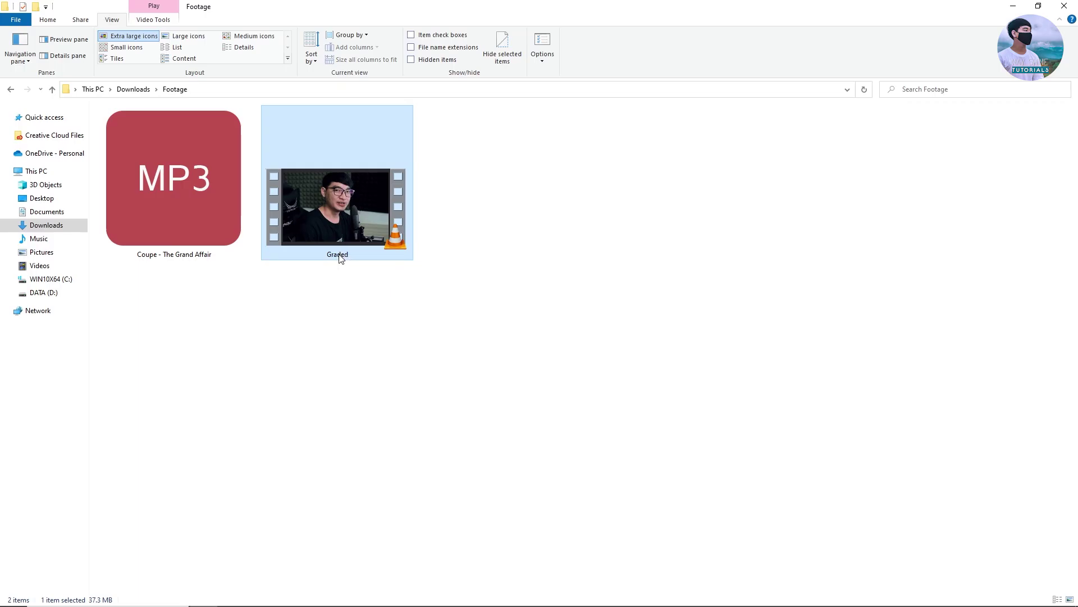
- Rename the Graded video file to Graded1 in File Explorer, and dismiss the missing-media dialog in Premiere Pro
click(340, 259)
click(352, 255)
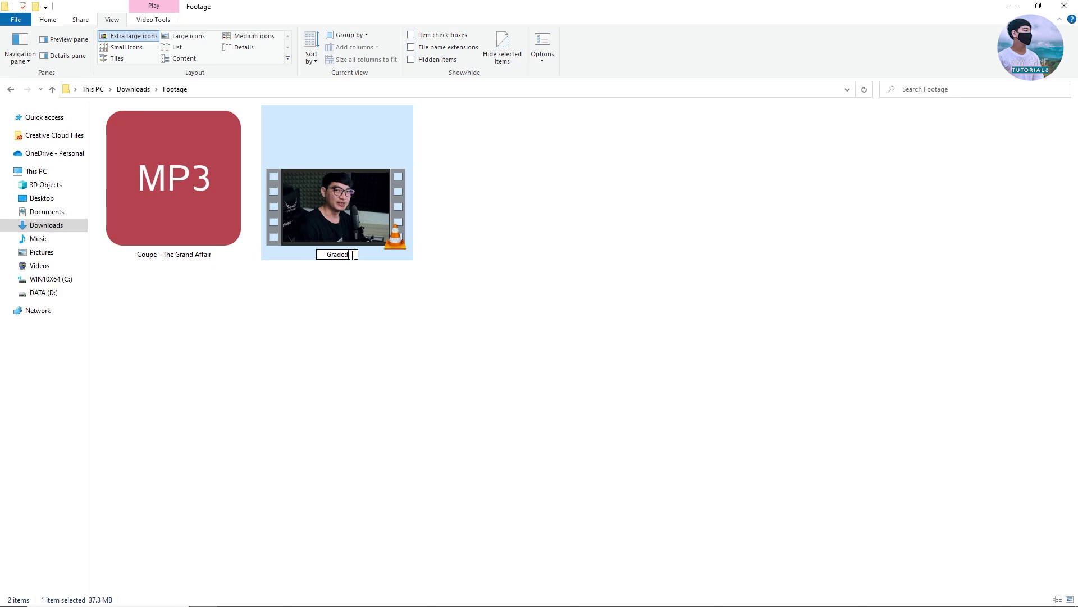
text(1)
key(Return)
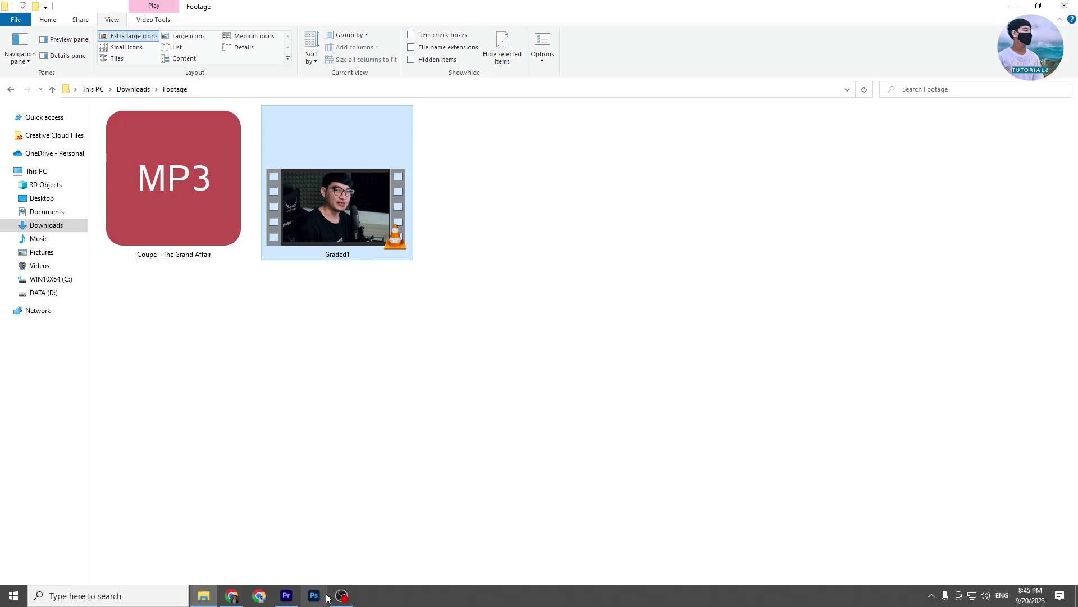
click(286, 595)
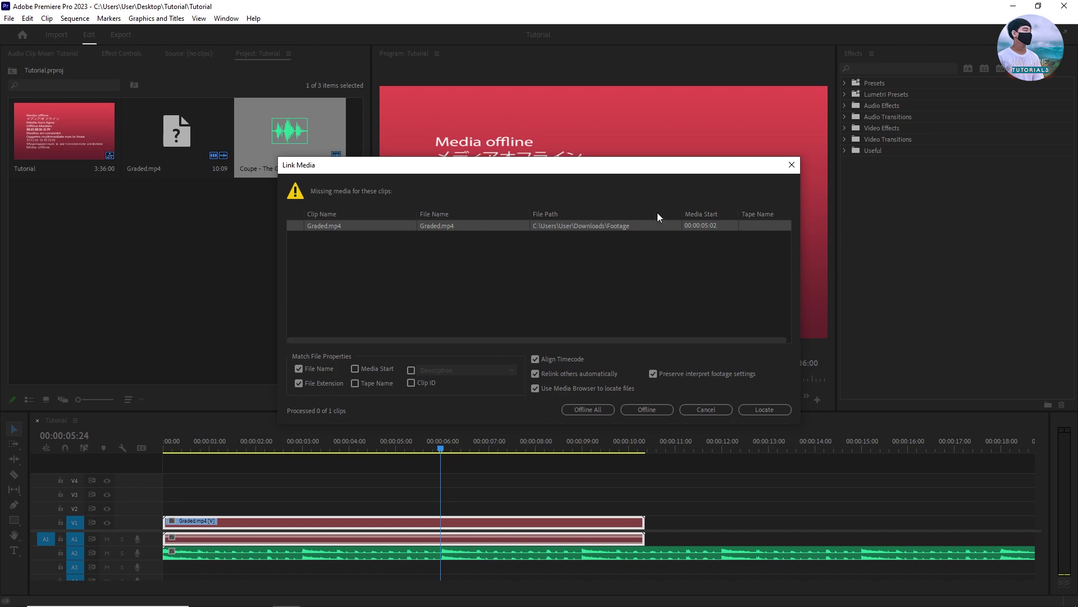
click(697, 409)
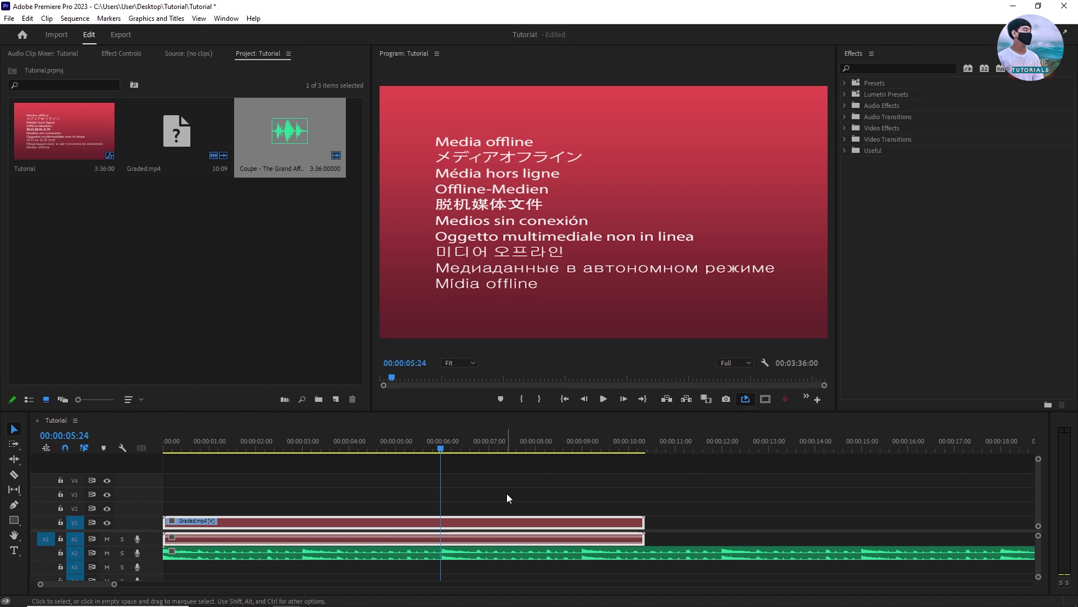
click(494, 521)
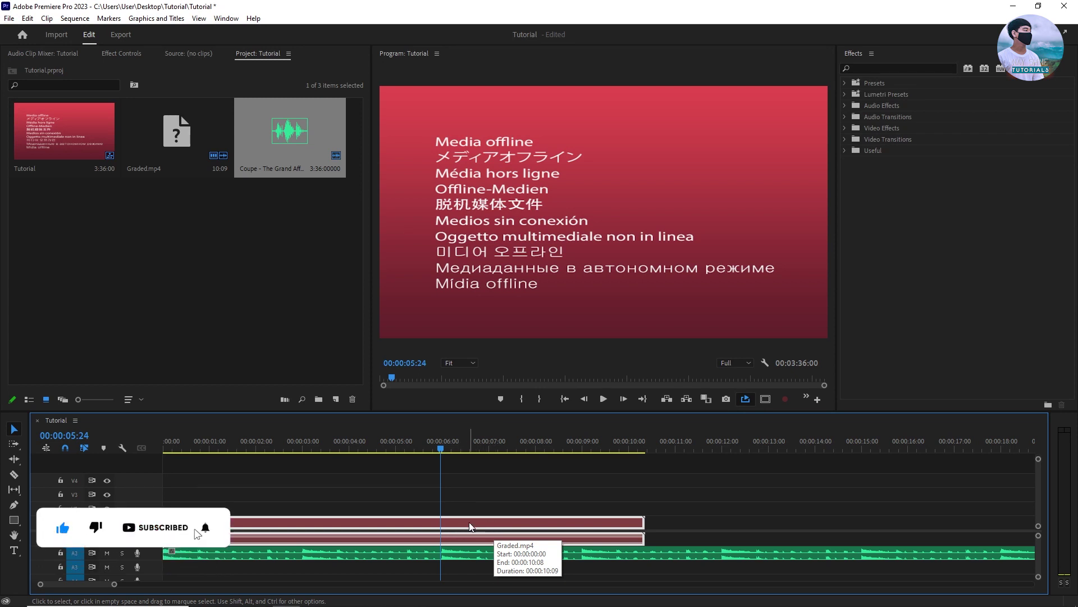
right_click(470, 521)
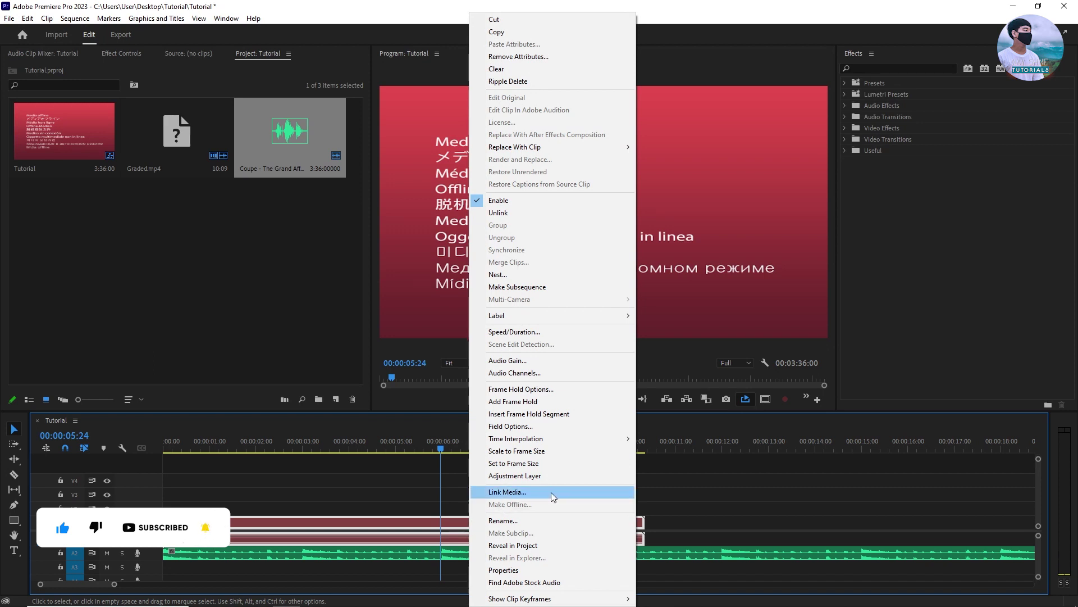
click(534, 493)
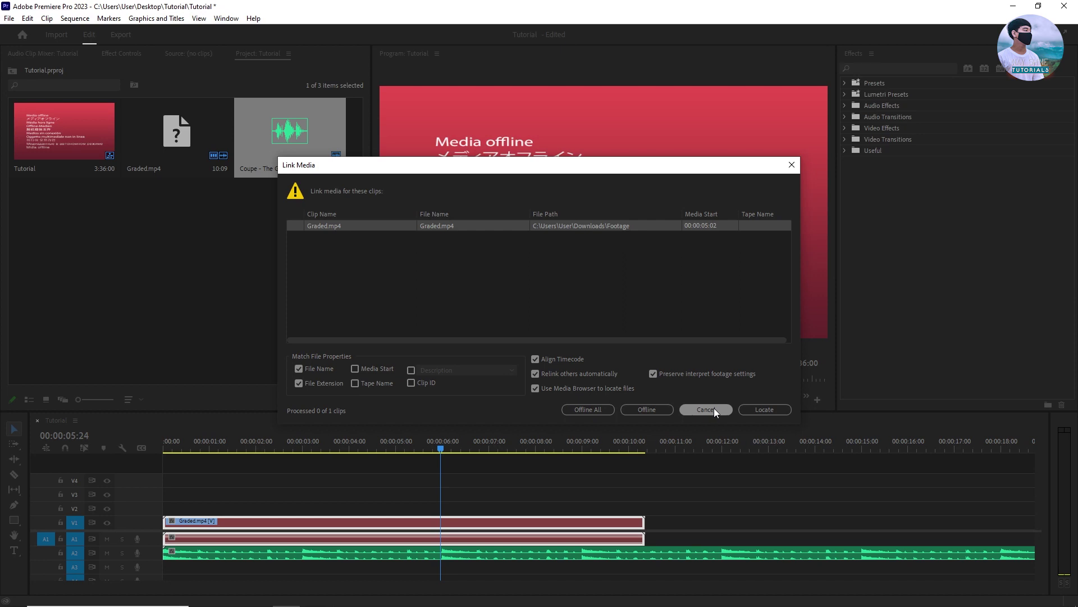
click(730, 439)
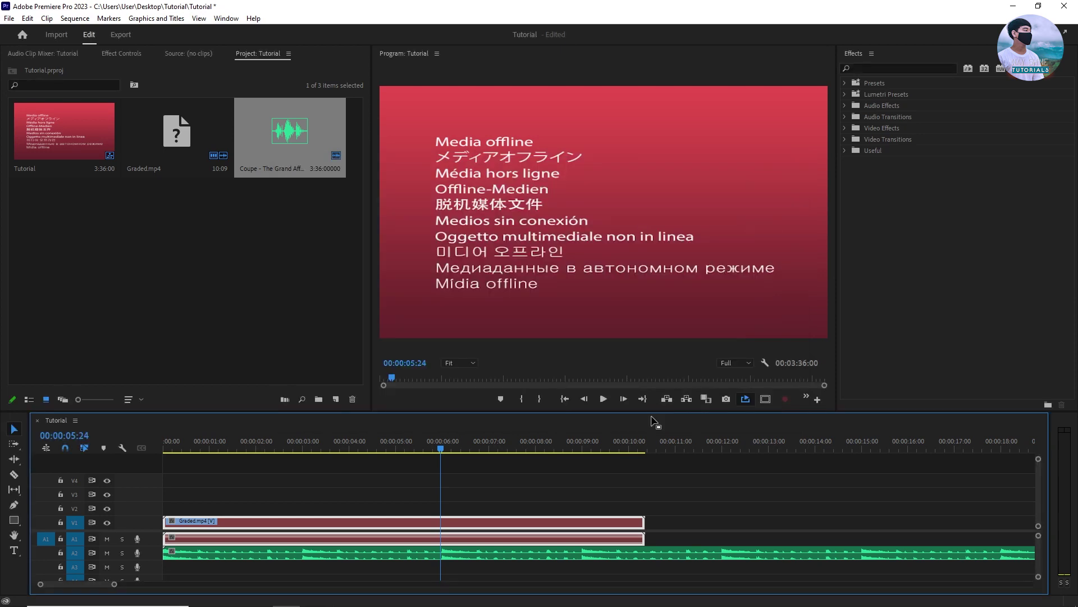
- Relink the offline Graded.mp4 clip in the timeline to the Graded1 file in the Footage folder
right_click(510, 528)
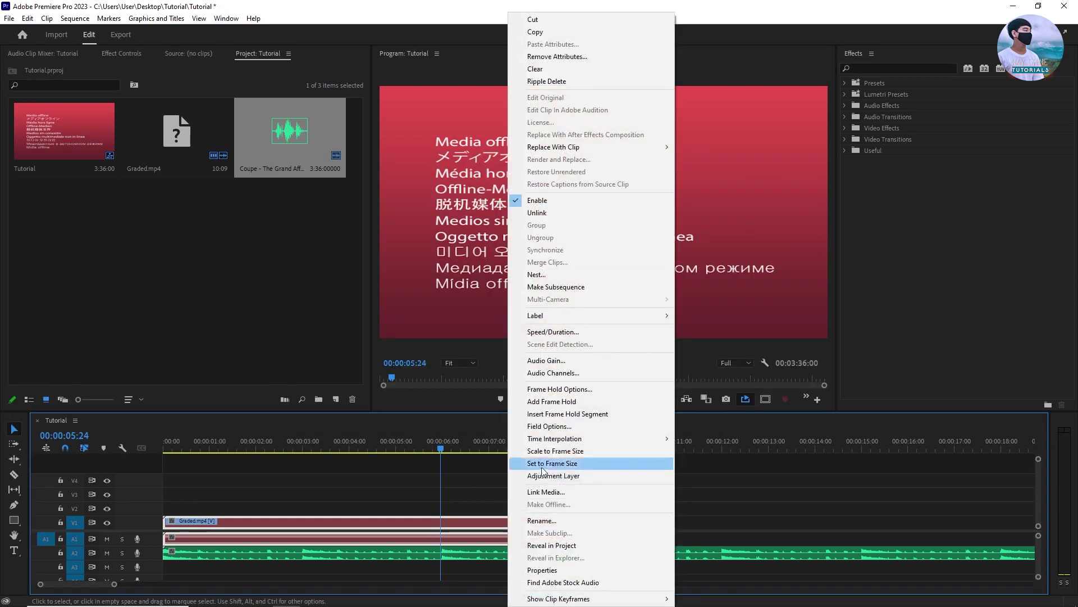
click(574, 483)
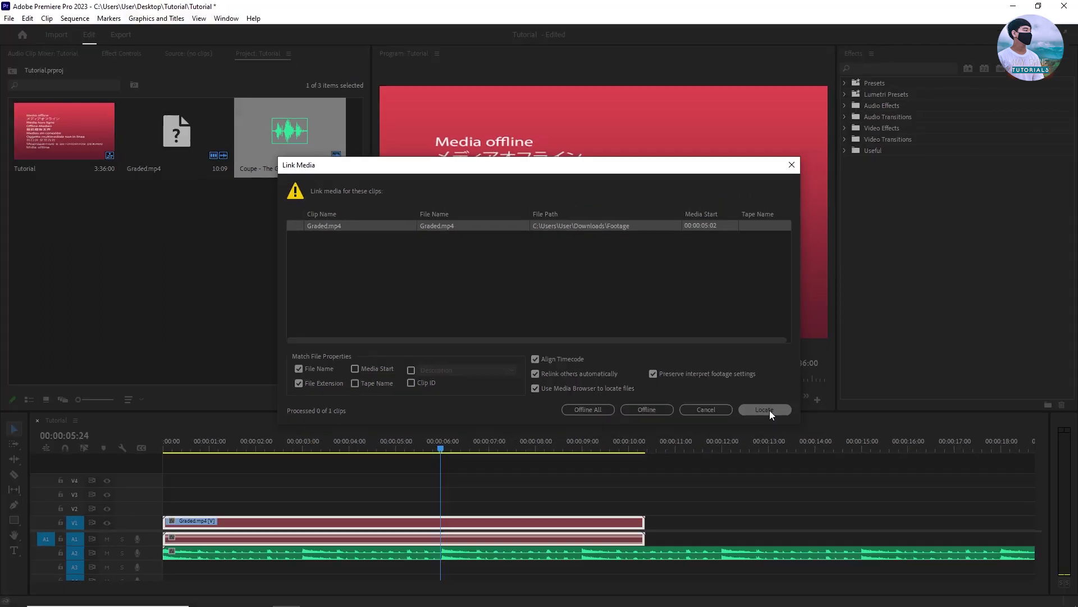
click(832, 440)
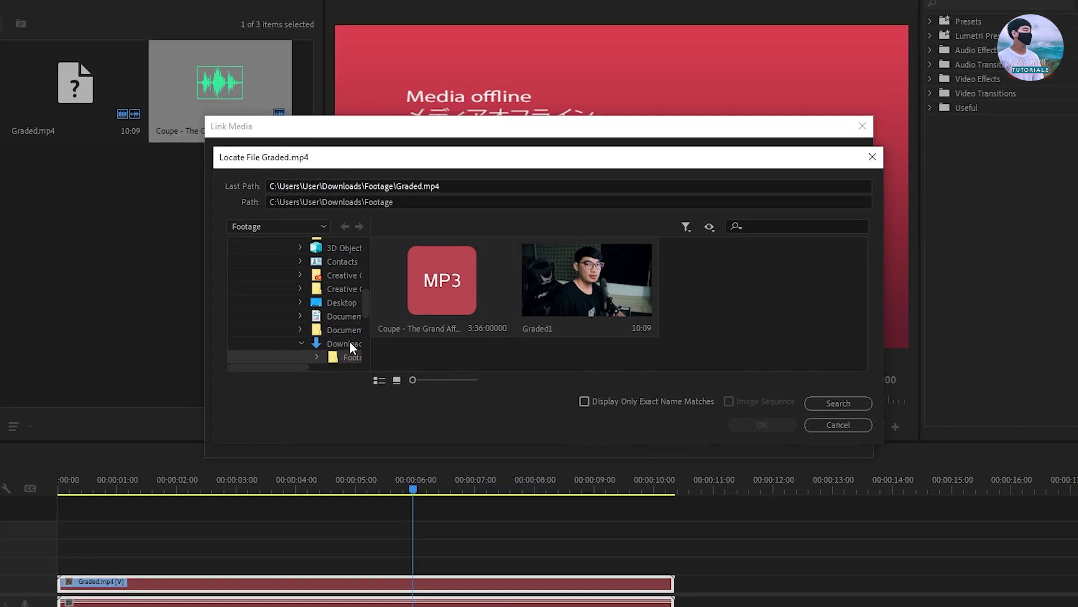
scroll(371, 333, down, 1)
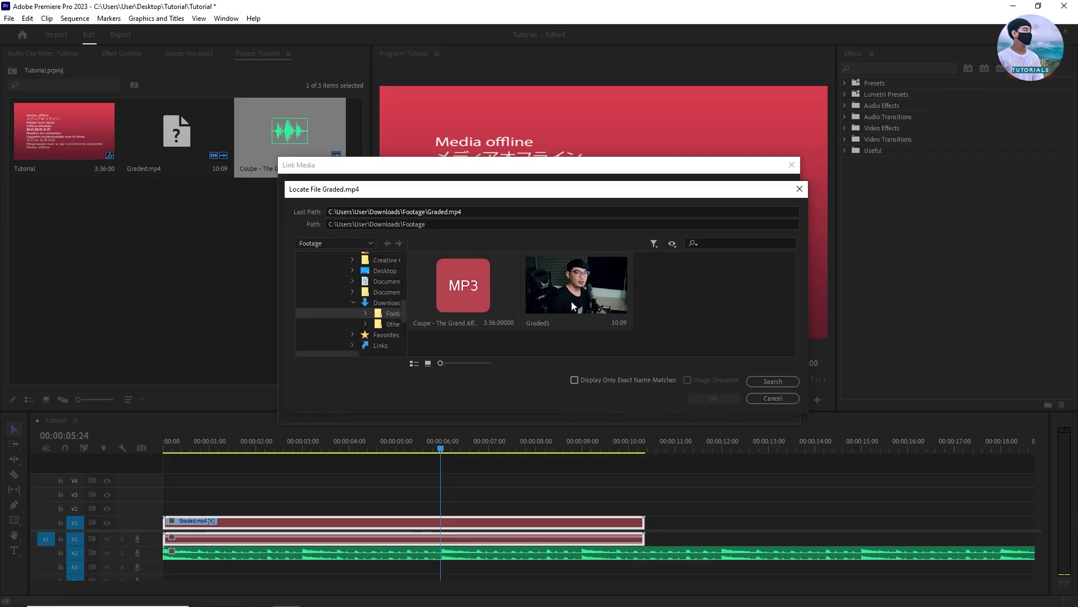
click(592, 303)
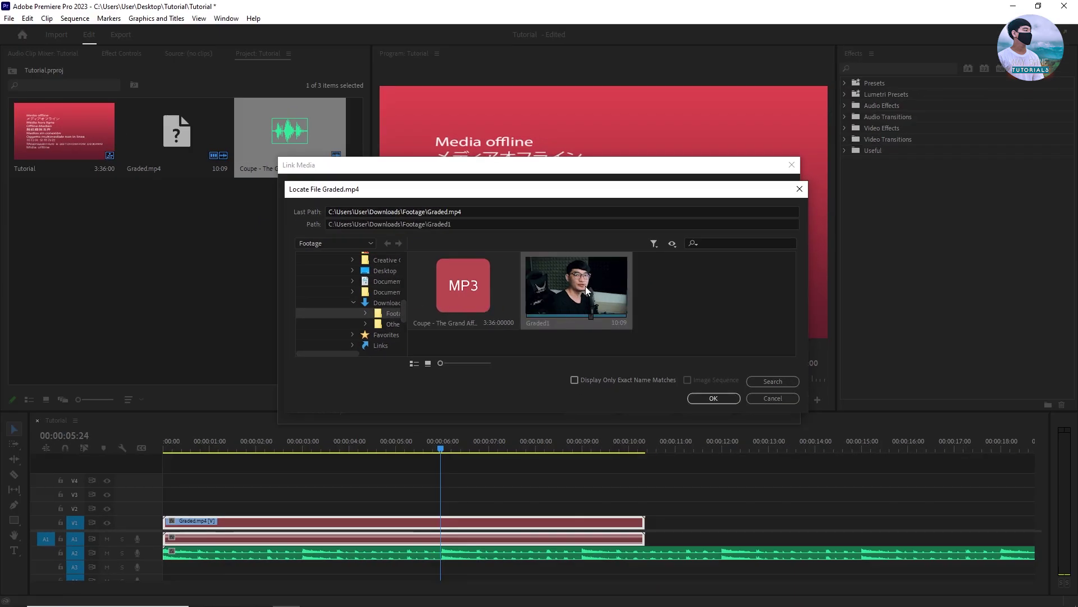
click(712, 397)
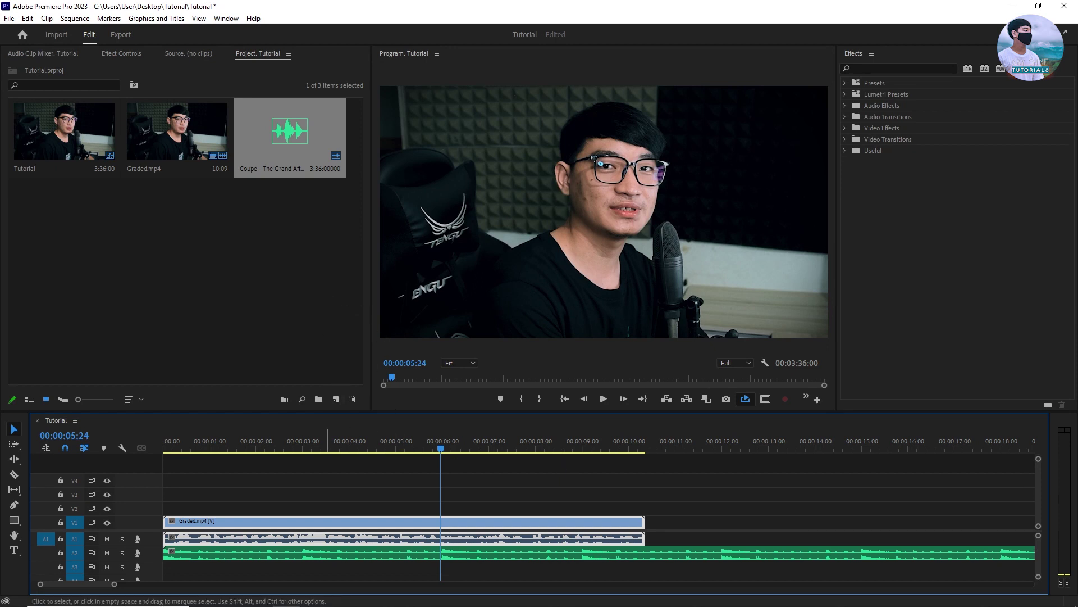
- Rename the Graded1 video file to Graded in File Explorer, and dismiss the missing-media dialog in Premiere Pro
click(204, 600)
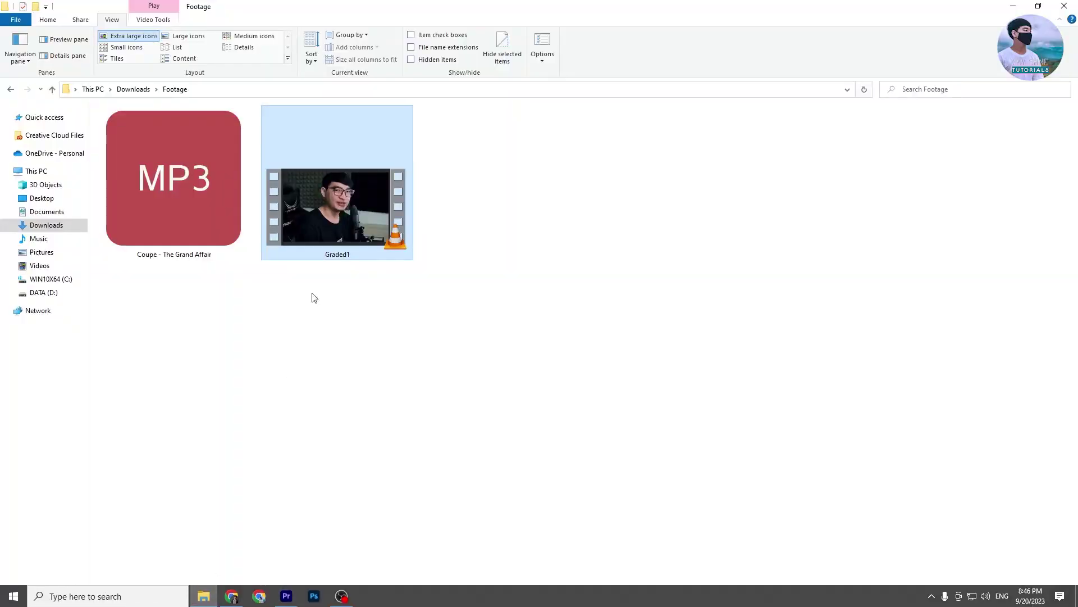
click(332, 257)
click(348, 256)
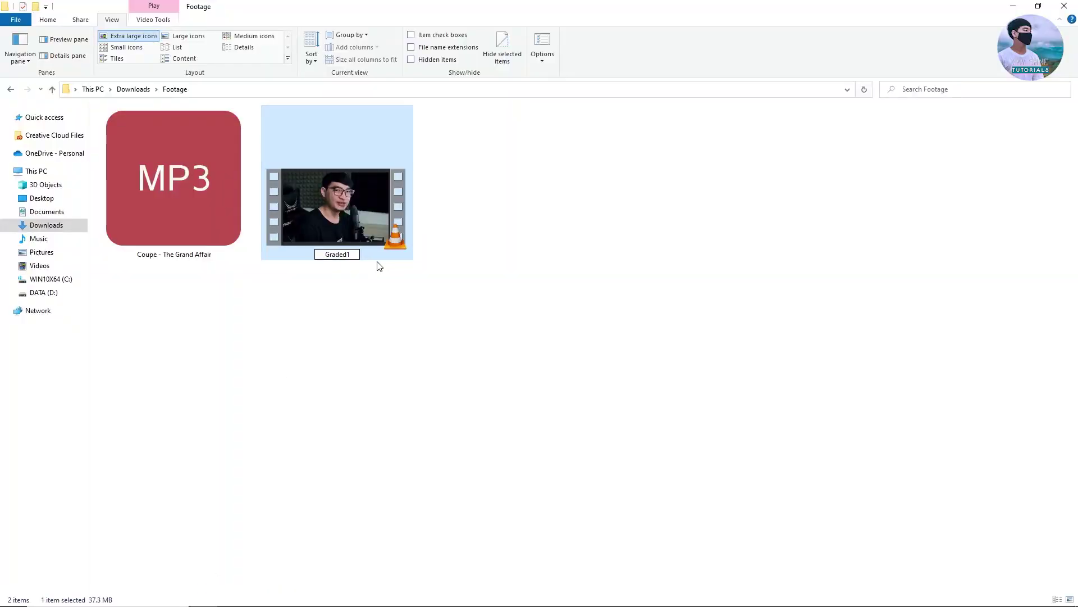
key(Return)
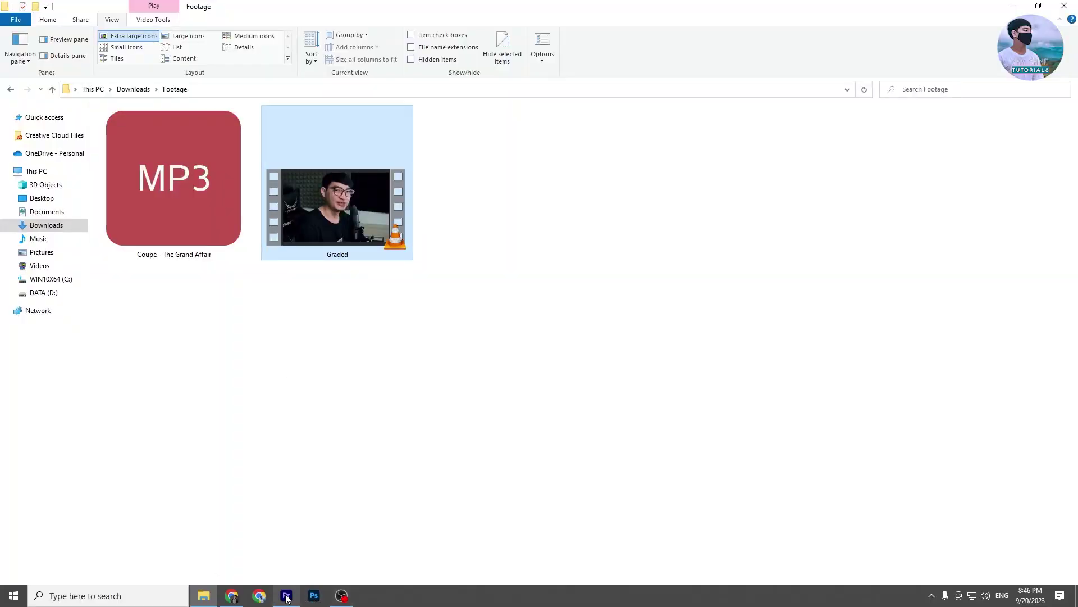
click(286, 600)
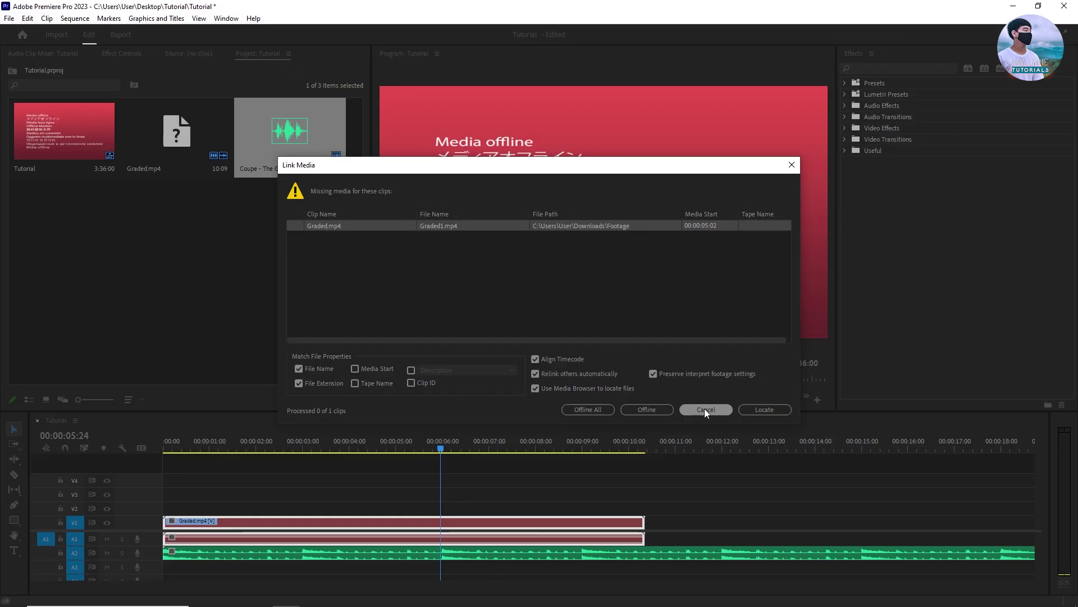
click(751, 440)
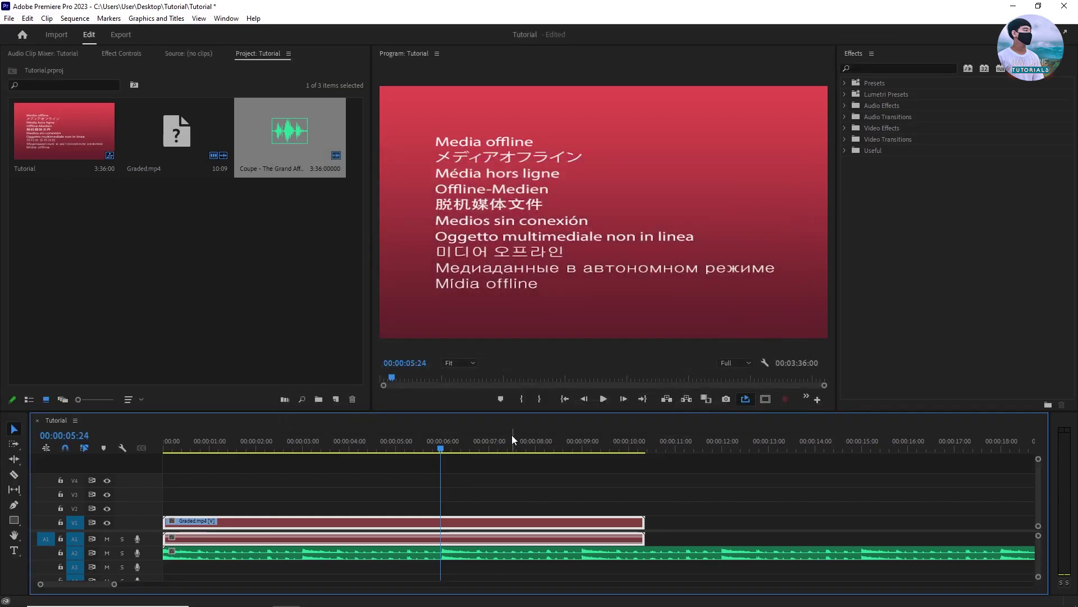
click(181, 132)
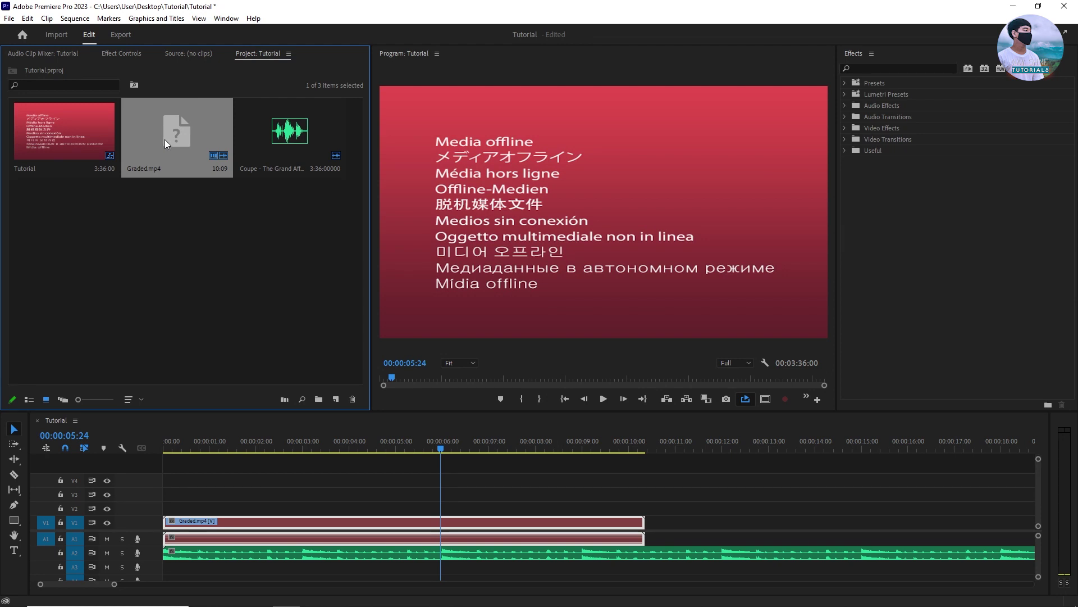
right_click(179, 135)
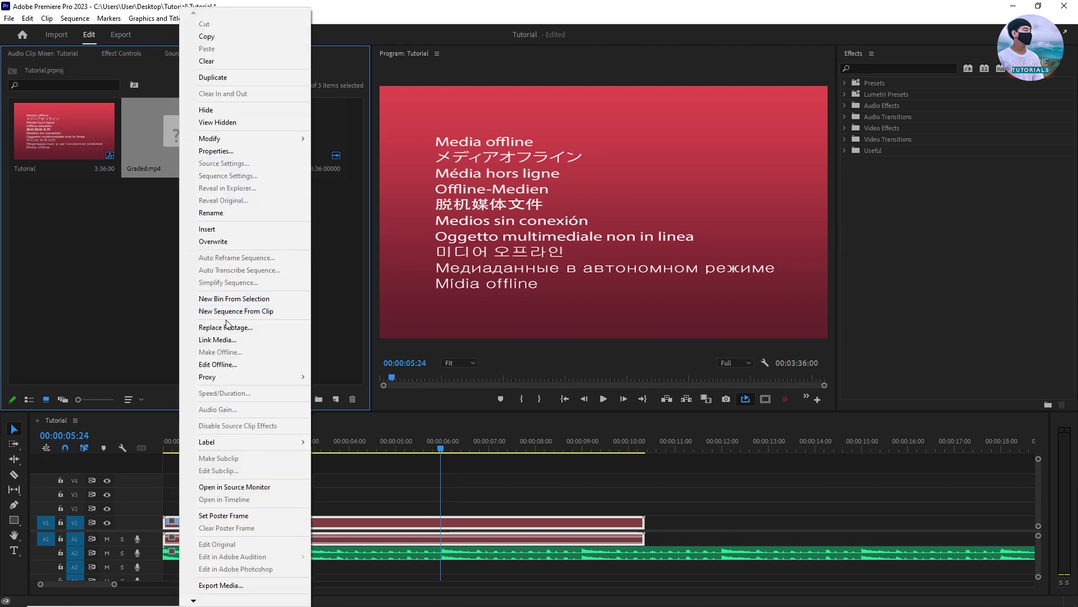
click(246, 340)
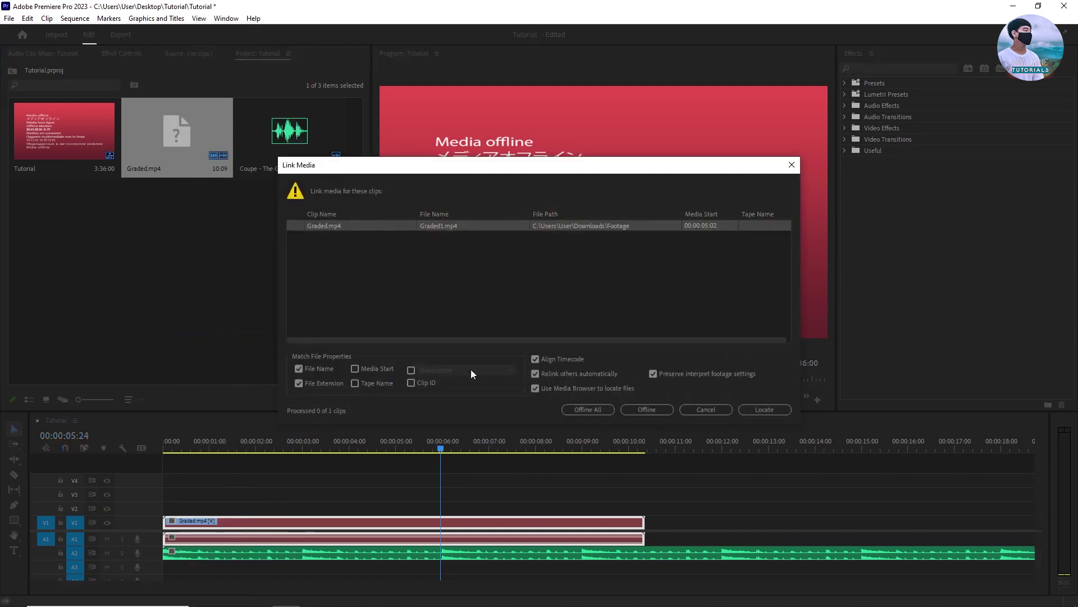
click(712, 407)
- Replace the footage of the offline Graded.mp4 project item with the Graded video from the Downloads Footage folder
right_click(173, 129)
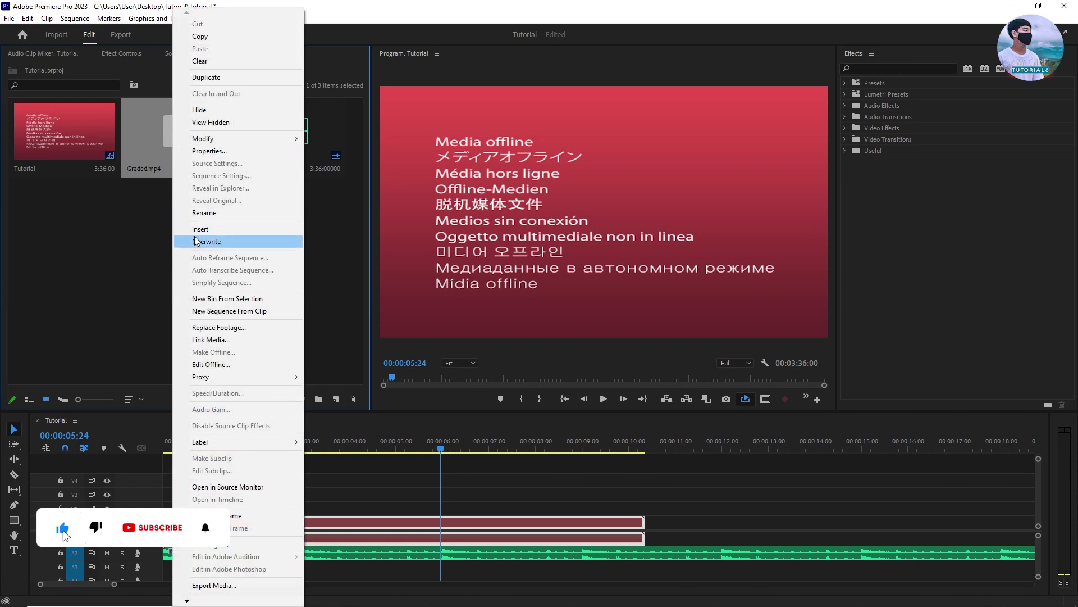
click(250, 328)
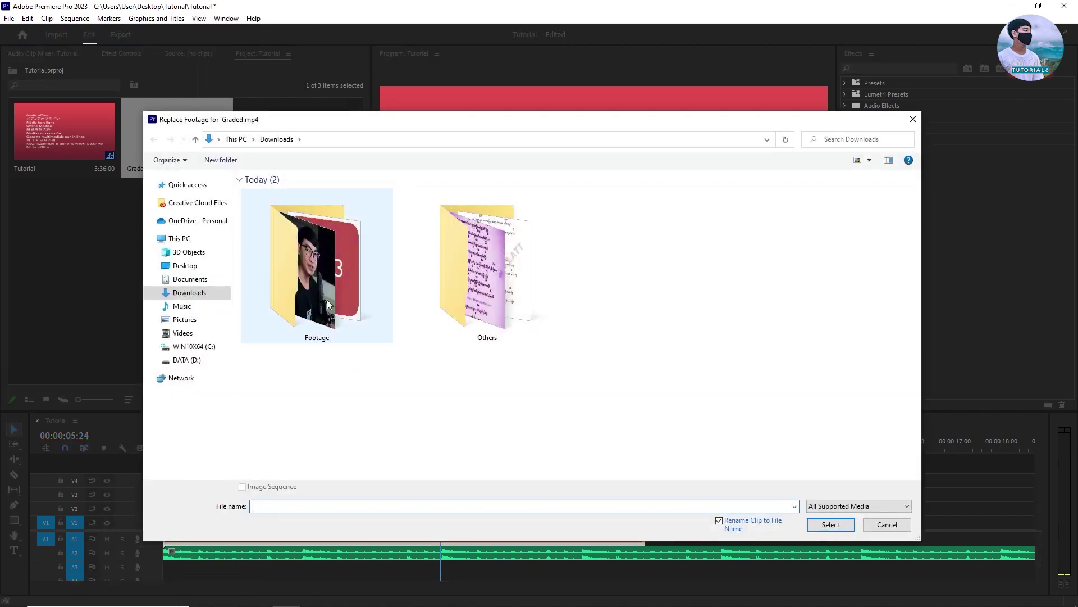
click(318, 324)
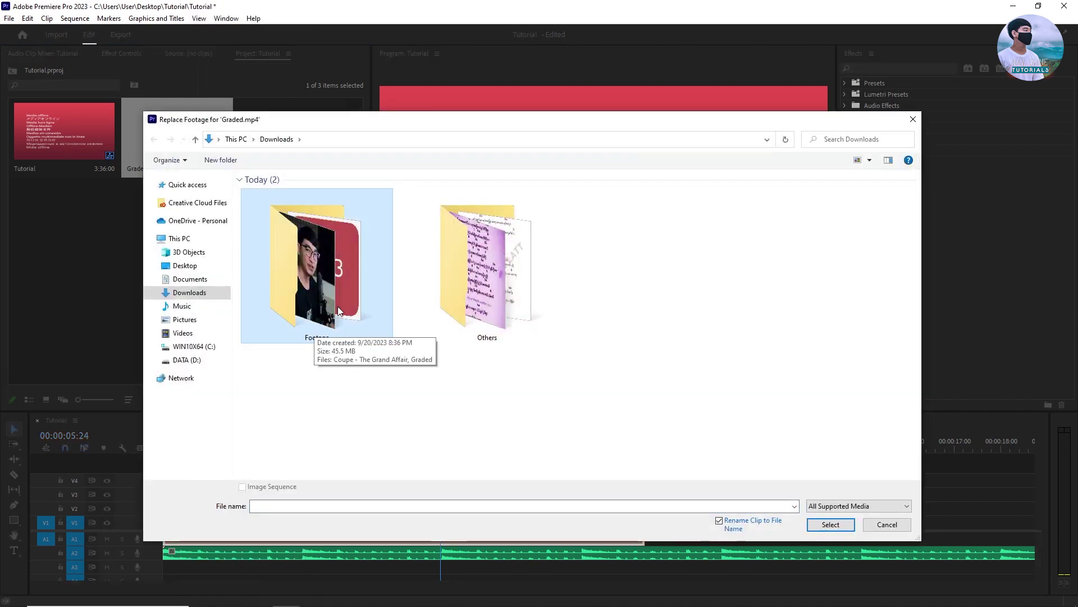
double_click(335, 288)
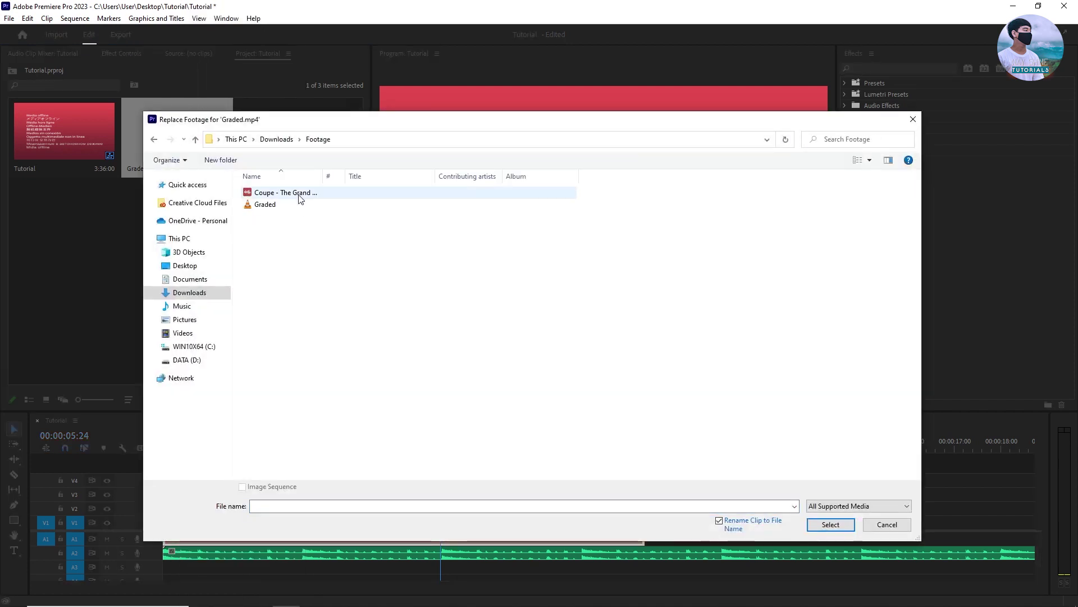
click(870, 160)
click(903, 81)
click(331, 209)
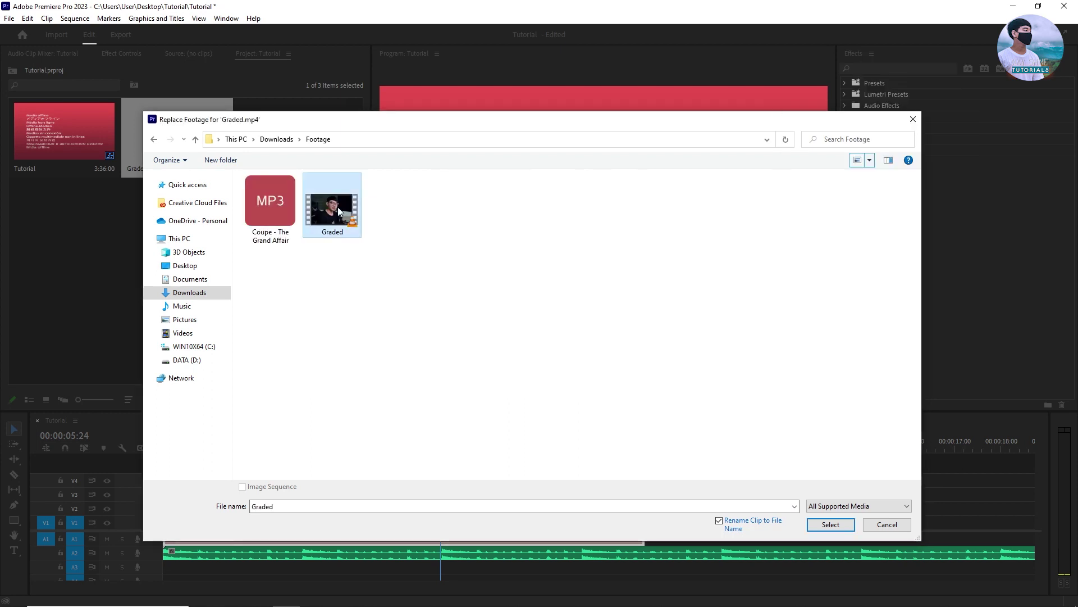
click(830, 525)
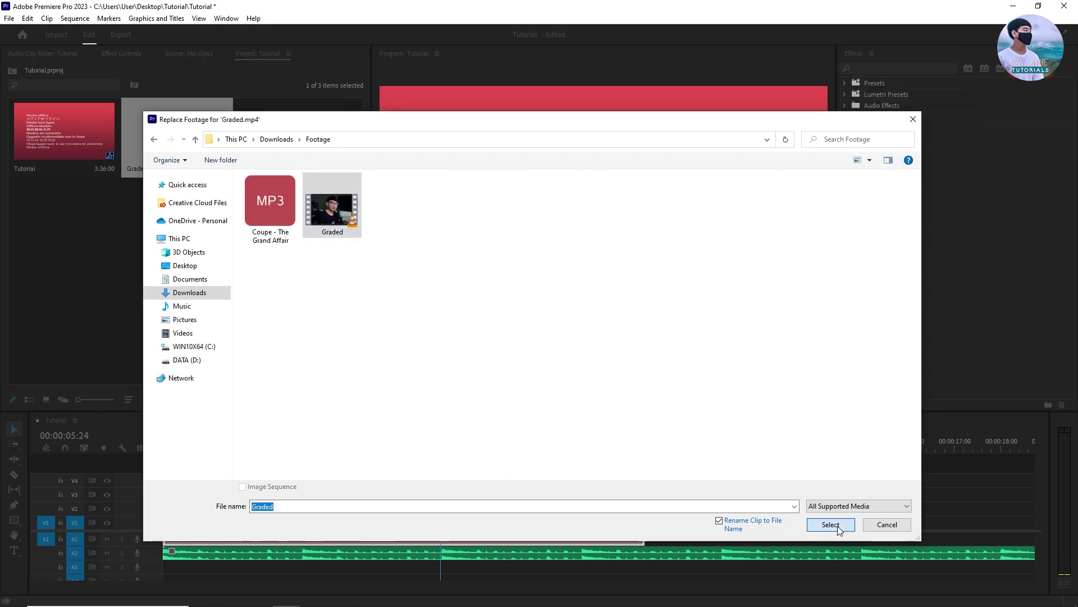